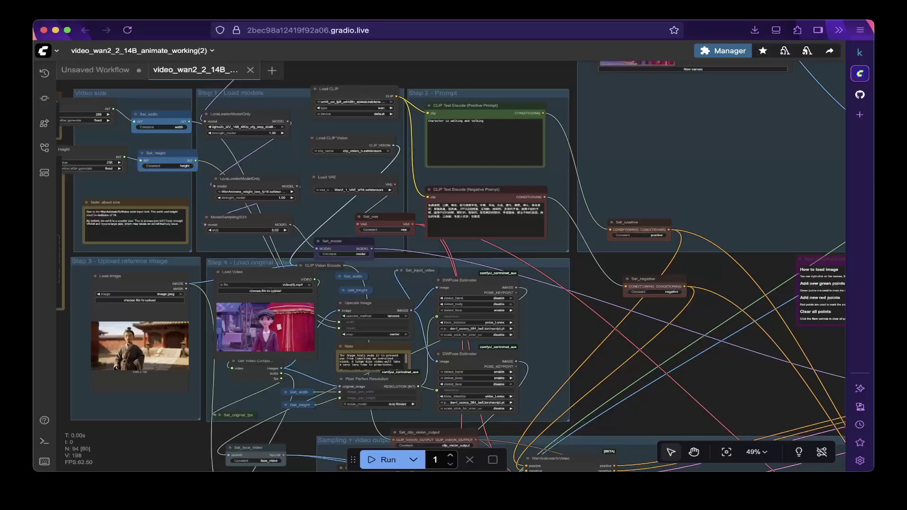
Zoom the canvas to 66% on the Sampling group's WanAnimateToVideo node beside the Video extend group
scroll(451, 266, "right", 1)
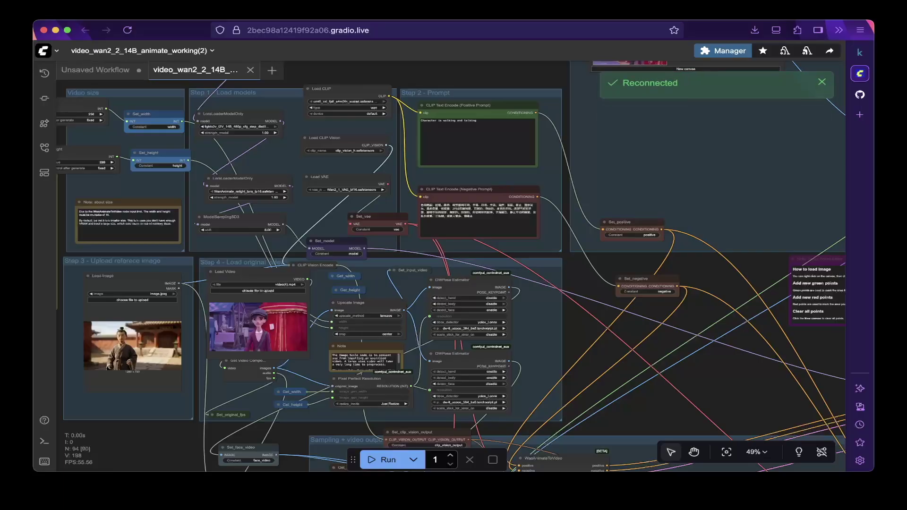
scroll(451, 266, "down", 4)
scroll(451, 266, "right", 7)
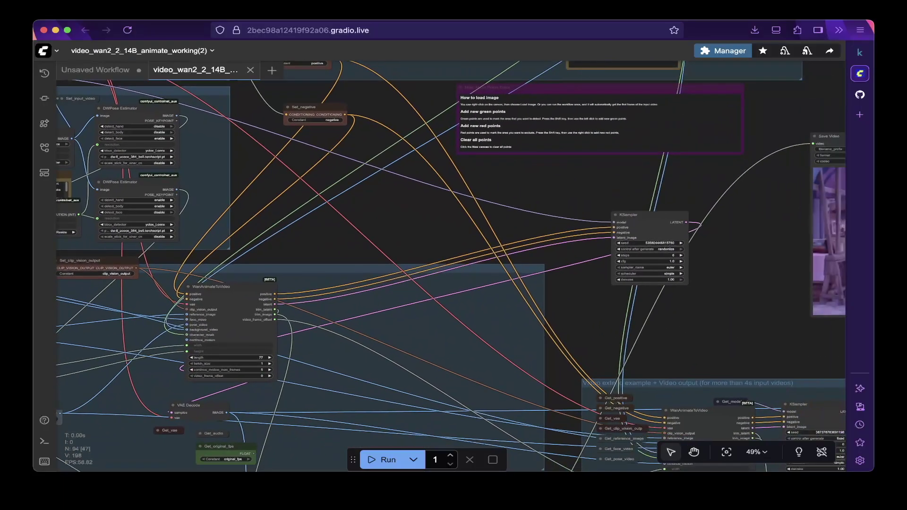
scroll(451, 266, "right", 1)
scroll(451, 267, "right", 8)
scroll(450, 266, "down", 5)
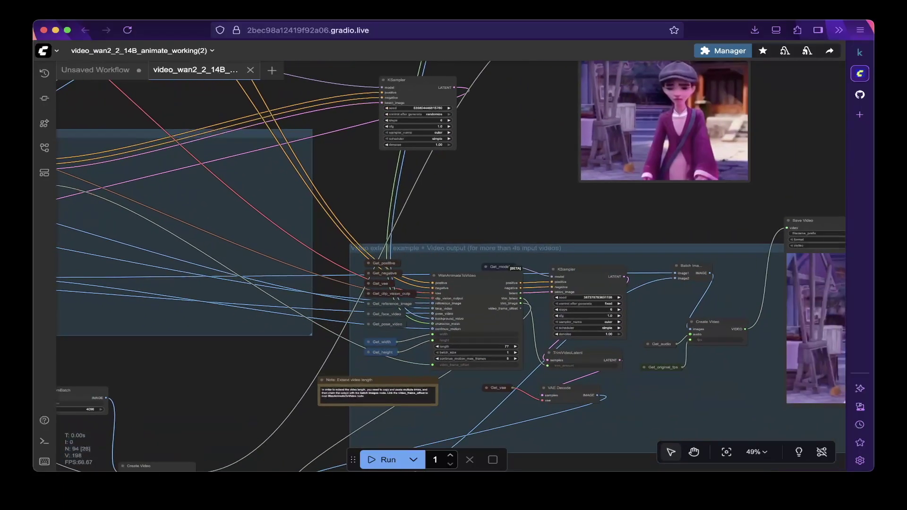
scroll(520, 309, "up", 3)
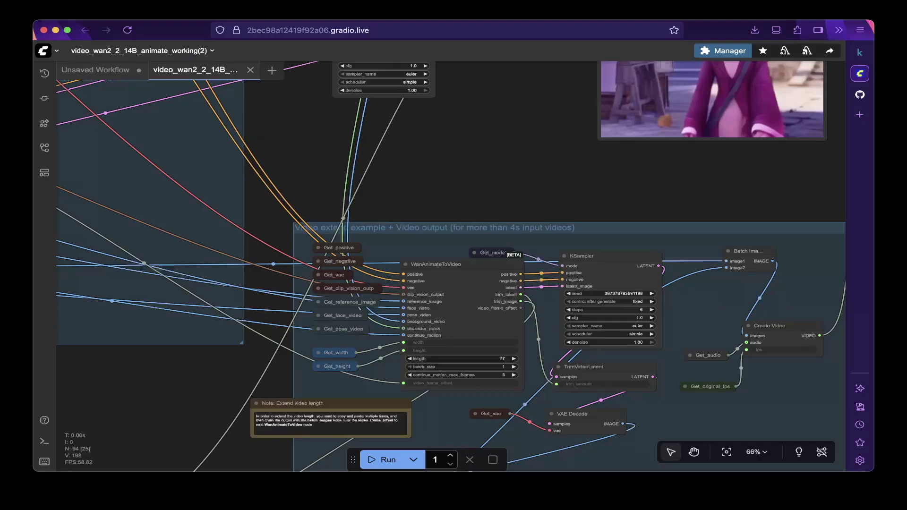
scroll(450, 266, "down", 2)
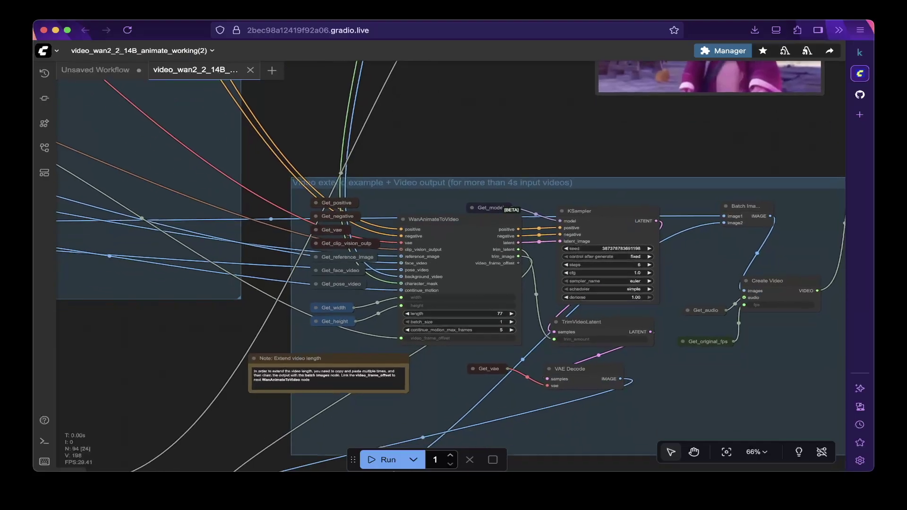
scroll(451, 267, "up", 10)
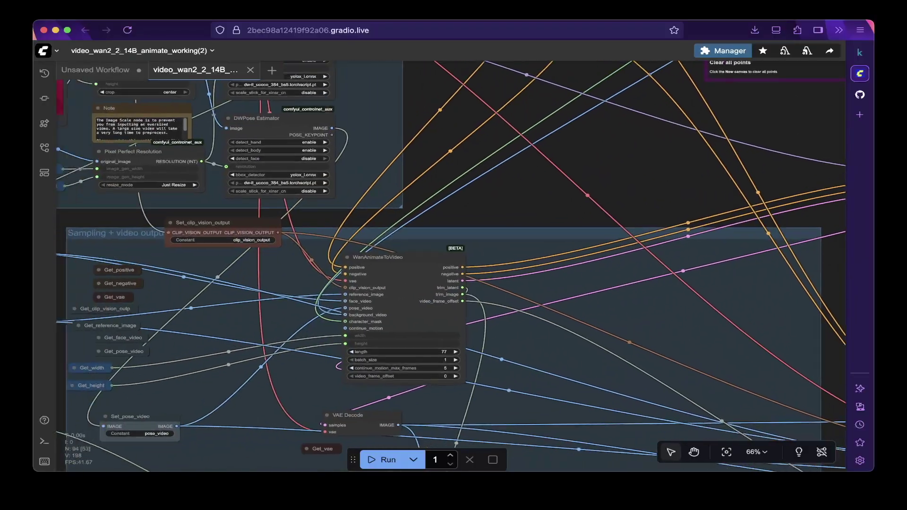
scroll(451, 267, "left", 1)
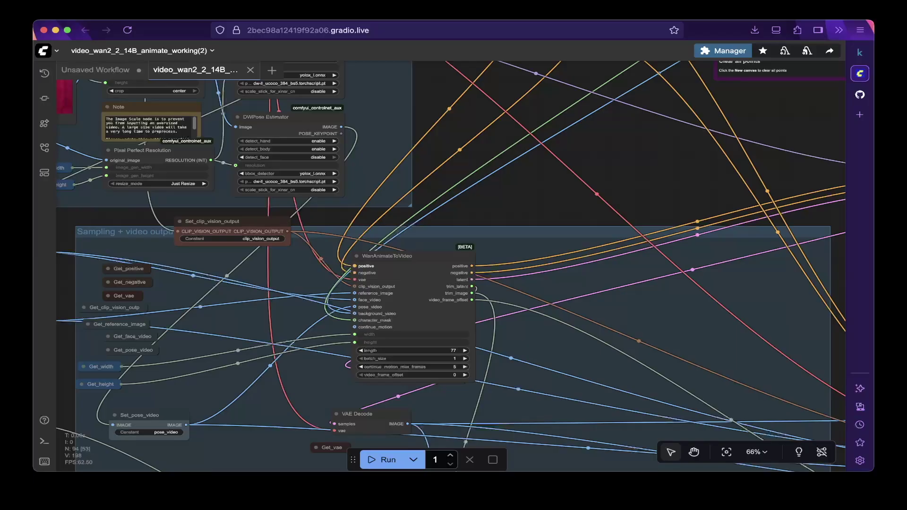
left_click_drag(590, 331, 307, 267)
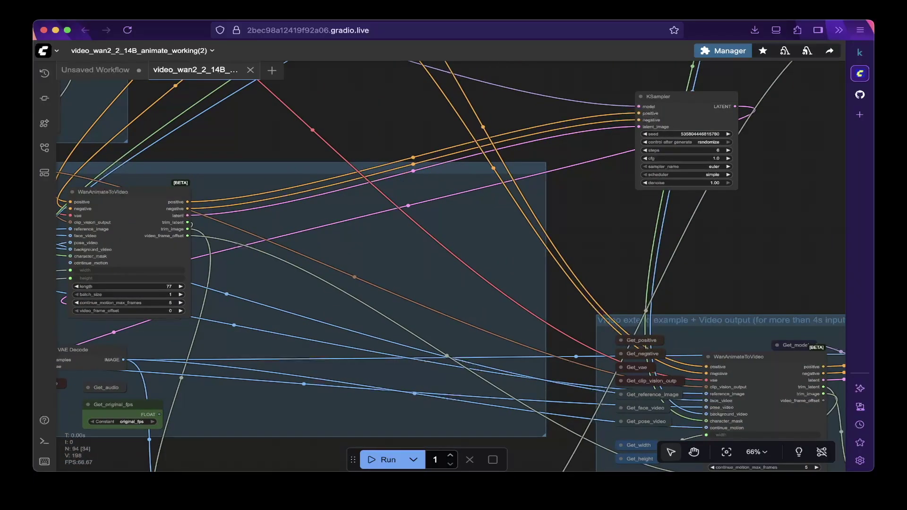
Zoom to 87% on the Video extend group's WanAnimateToVideo node (length 77, continue_motion_max_frames 5)
left_click_drag(567, 293, 256, 205)
scroll(464, 197, "up", 3)
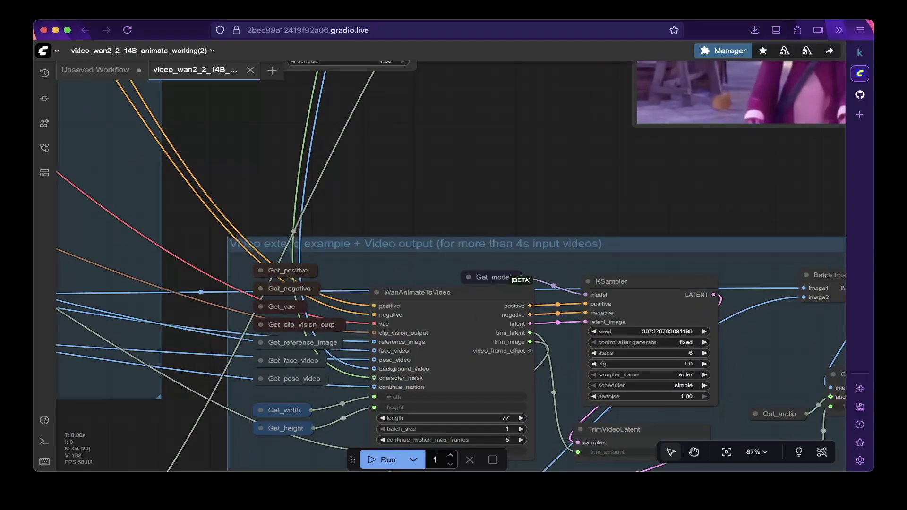
scroll(450, 266, "down", 4)
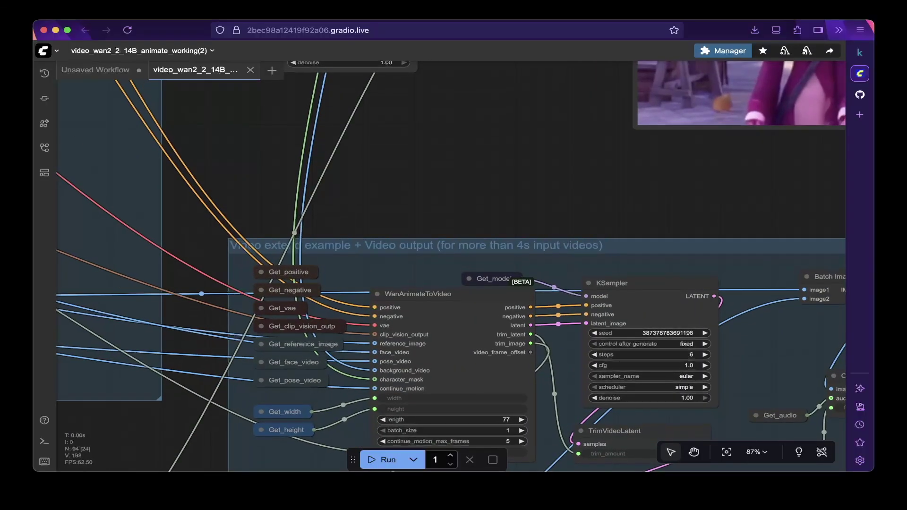
left_click_drag(448, 406, 453, 410)
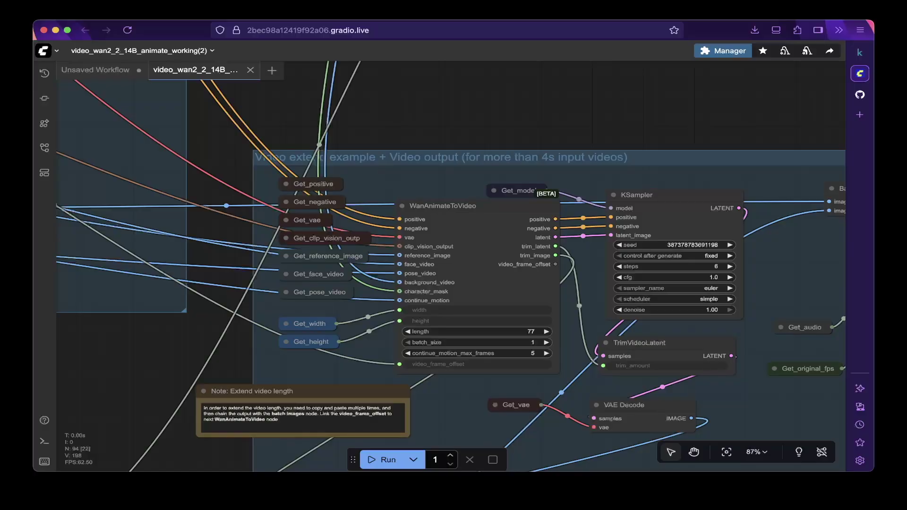
scroll(451, 266, "left", 10)
scroll(450, 266, "up", 2)
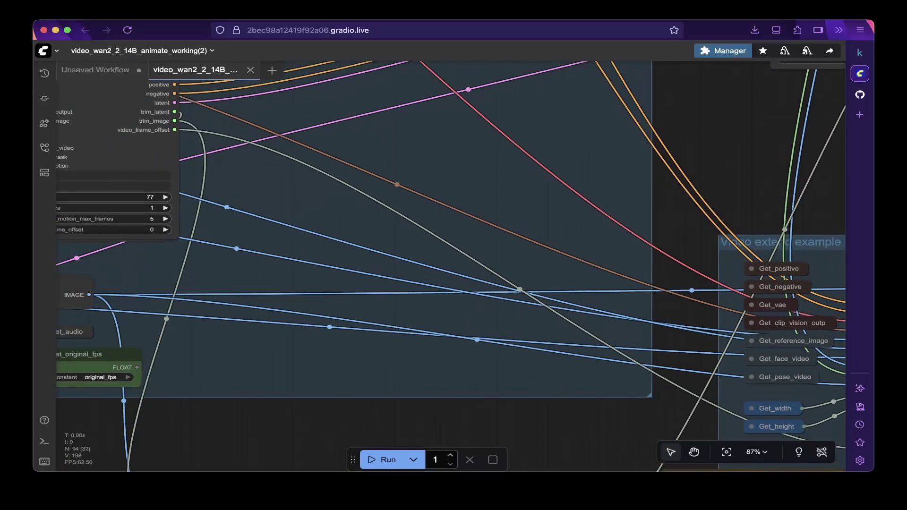
scroll(450, 266, "left", 3)
scroll(451, 266, "up", 3)
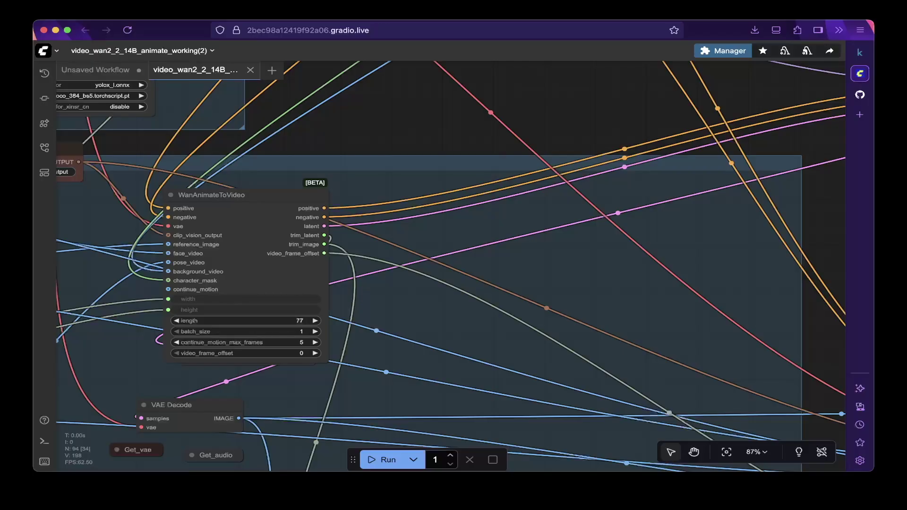
scroll(451, 267, "right", 8)
scroll(451, 267, "down", 2)
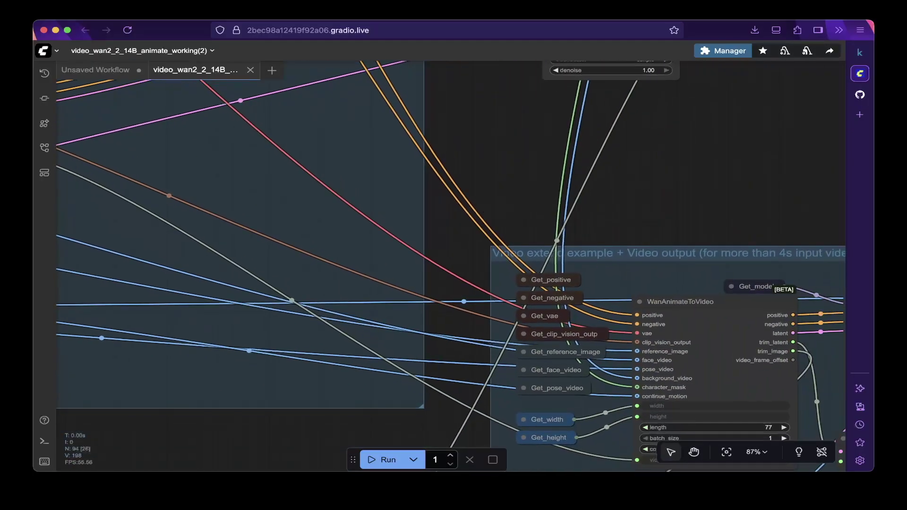
scroll(450, 266, "right", 2)
scroll(451, 267, "right", 2)
scroll(450, 266, "down", 1)
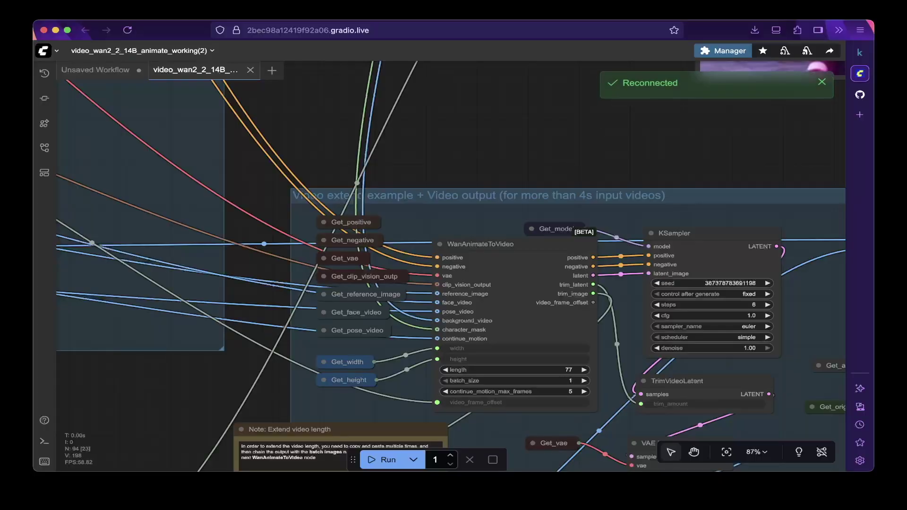
scroll(451, 266, "down", 2)
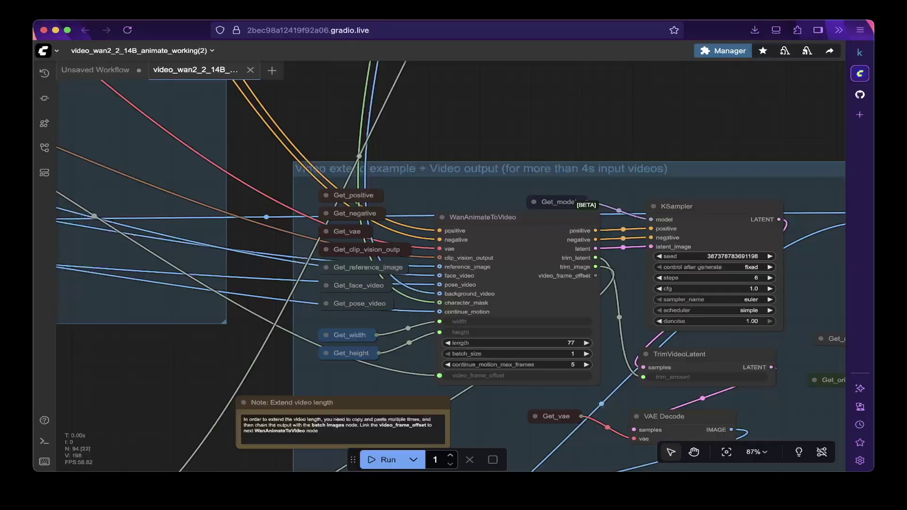
mouse_move(472, 375)
scroll(451, 266, "left", 17)
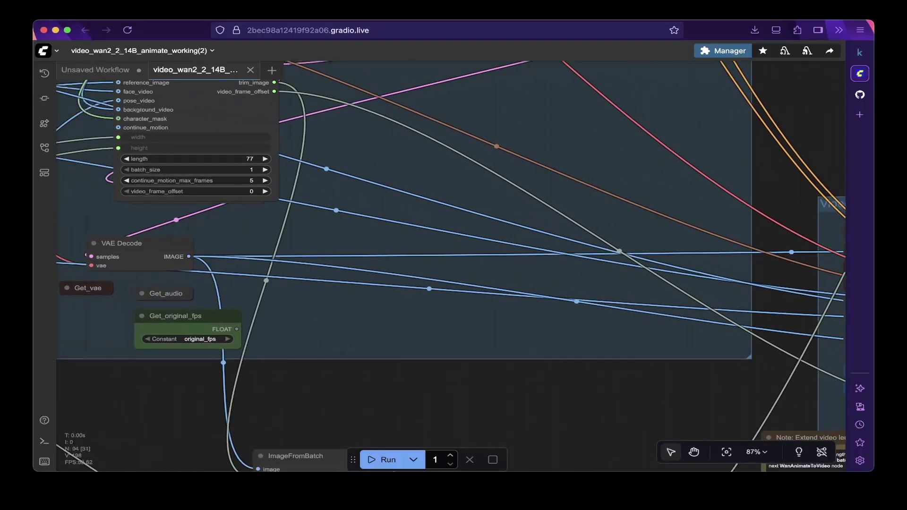
scroll(450, 266, "left", 5)
scroll(451, 266, "up", 2)
scroll(450, 266, "up", 10)
scroll(450, 267, "left", 5)
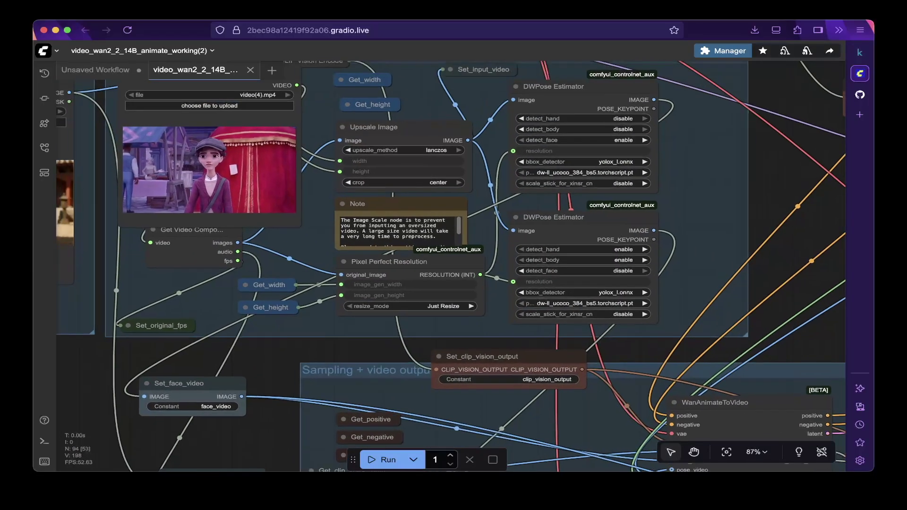
mouse_move(209, 175)
scroll(451, 267, "down", 7)
scroll(450, 266, "right", 11)
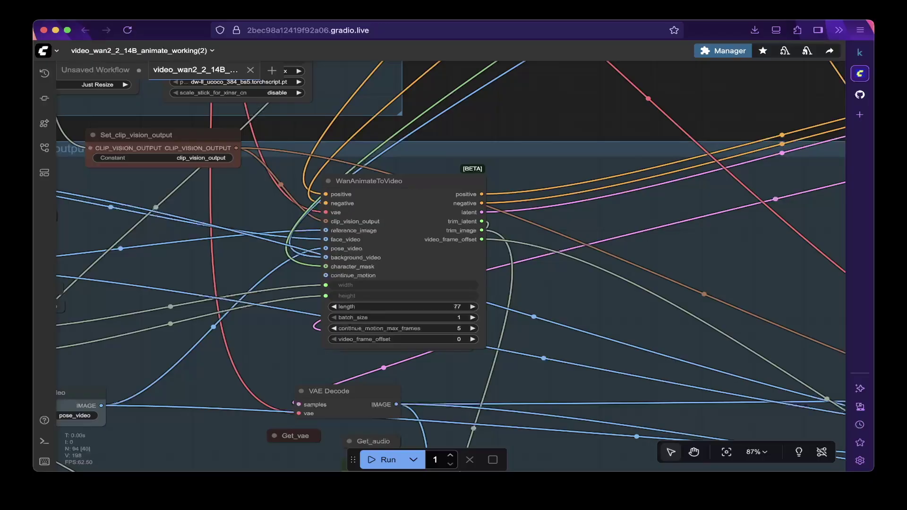
scroll(450, 266, "right", 15)
scroll(450, 266, "down", 5)
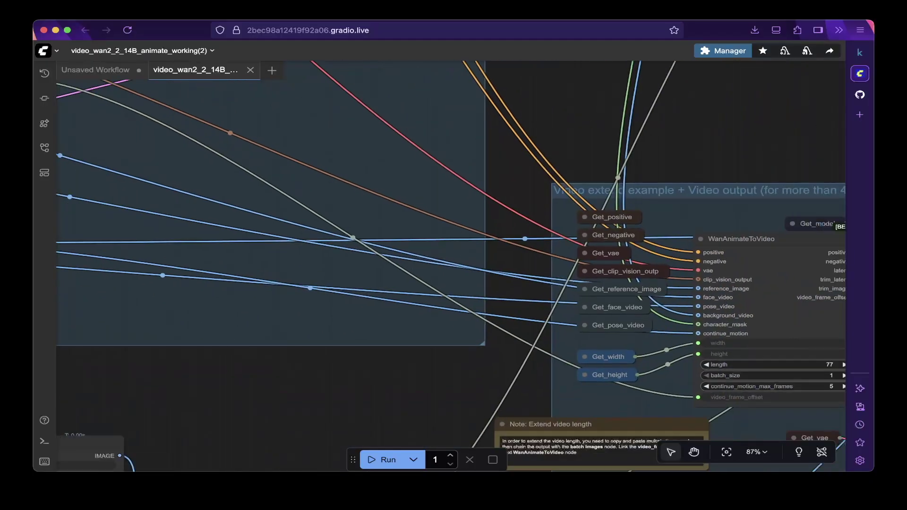
scroll(450, 267, "right", 4)
scroll(450, 266, "down", 2)
scroll(450, 266, "down", 1)
scroll(450, 267, "right", 1)
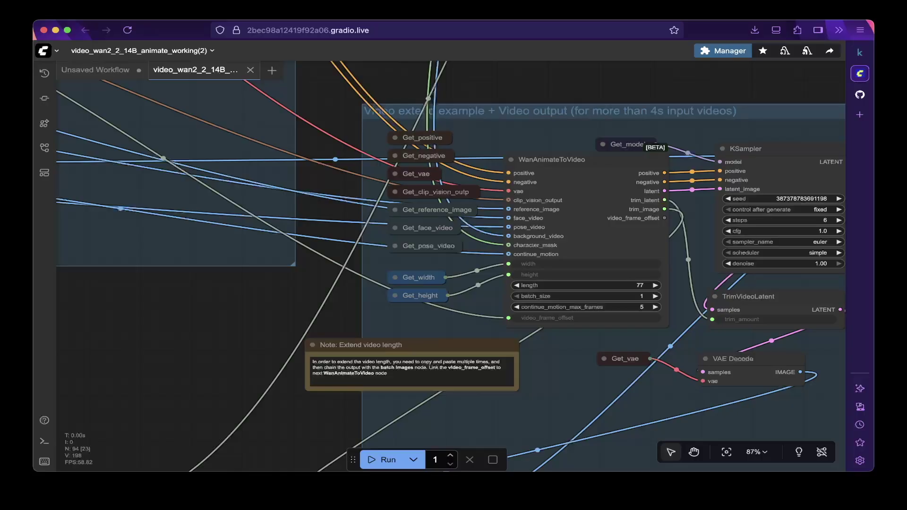
scroll(395, 345, "up", 2)
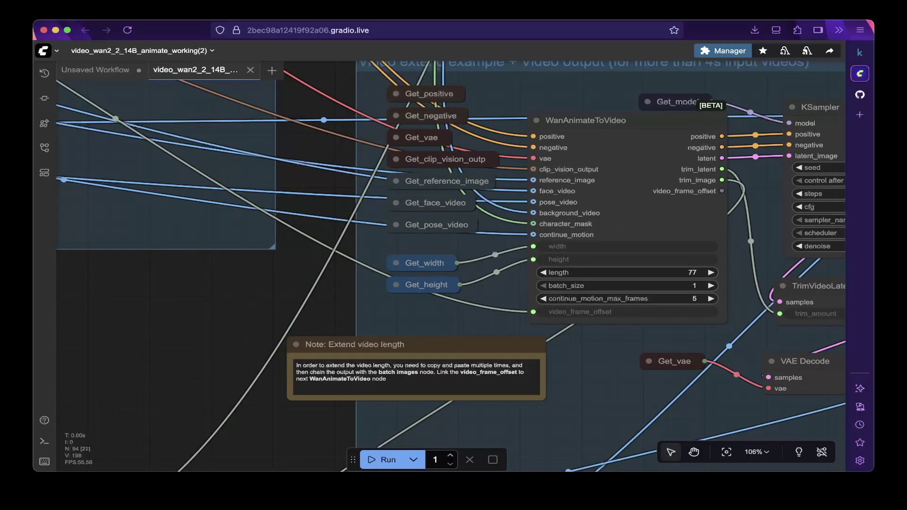
scroll(448, 350, "up", 1)
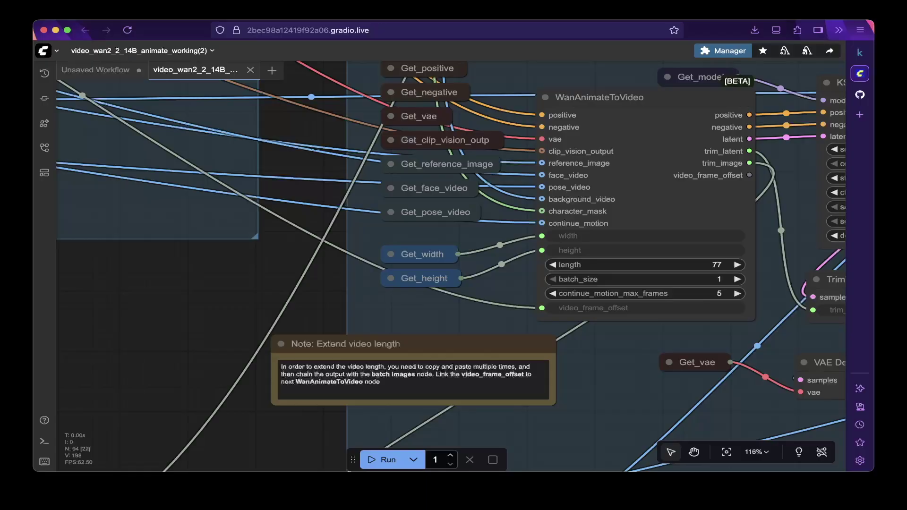
scroll(623, 366, "down", 1)
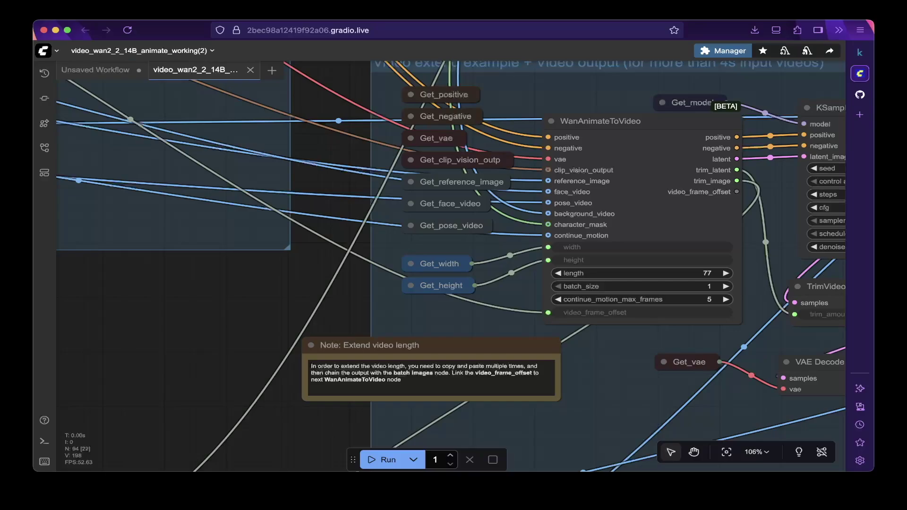
left_click_drag(623, 366, 570, 359)
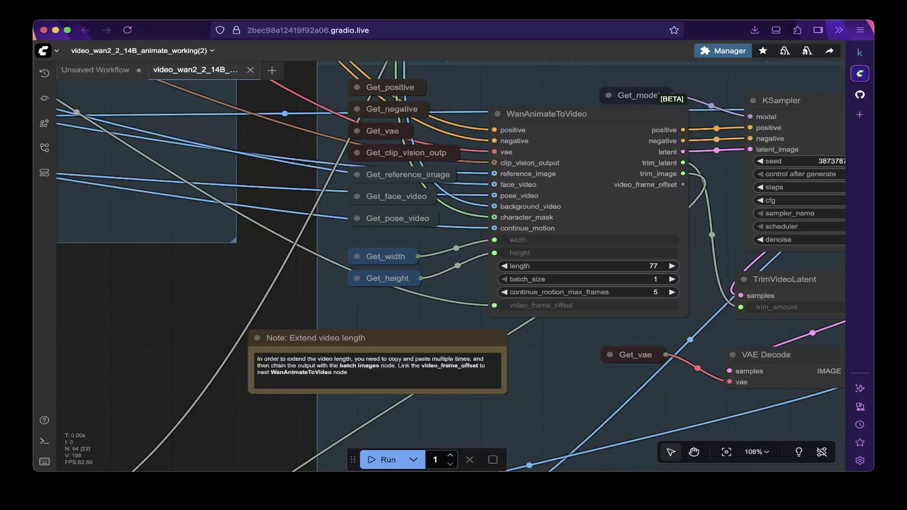
scroll(685, 468, "down", 4)
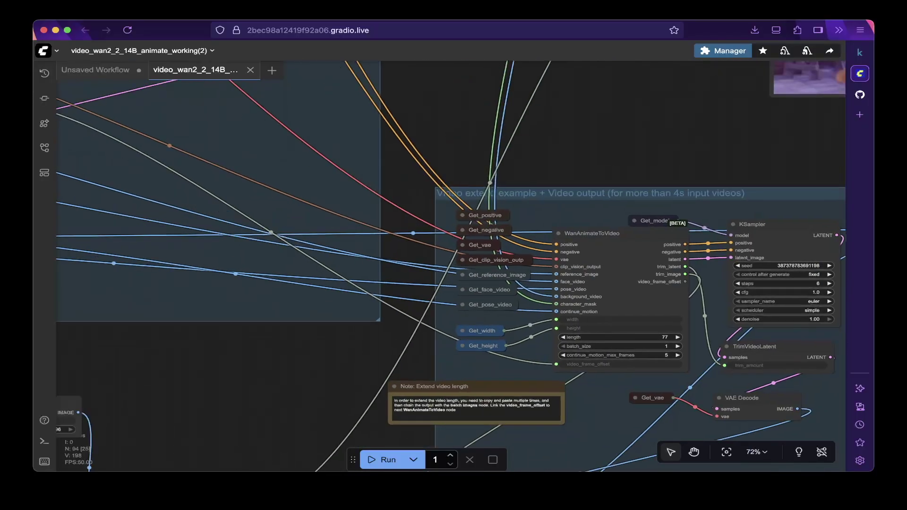
left_click_drag(302, 283, 588, 361)
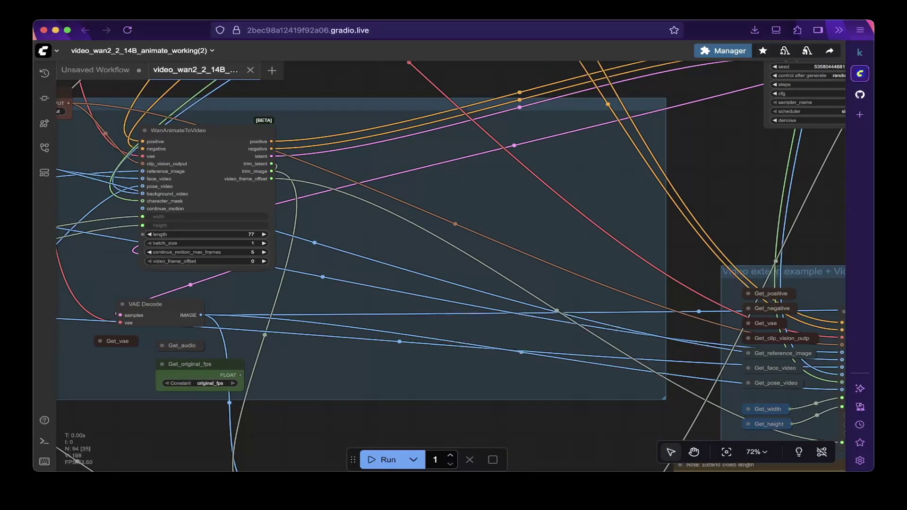
scroll(444, 295, "down", 2)
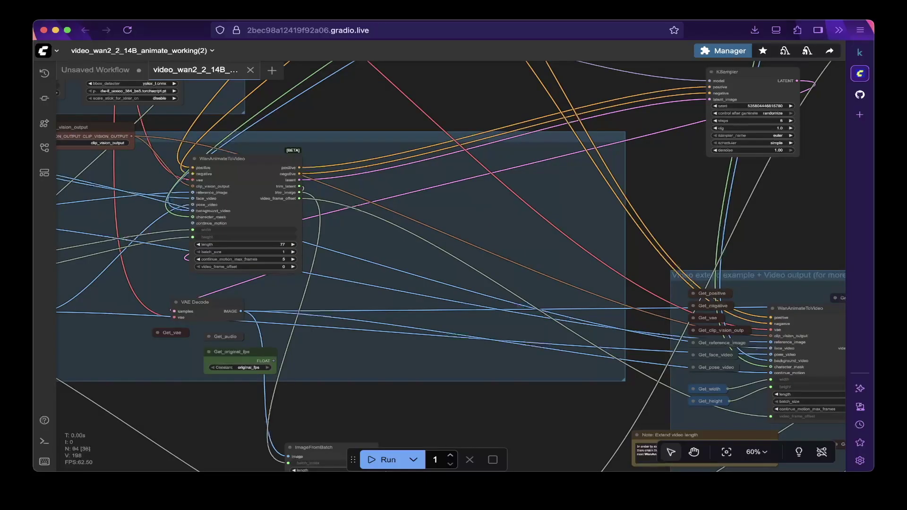
left_click_drag(519, 303, 262, 264)
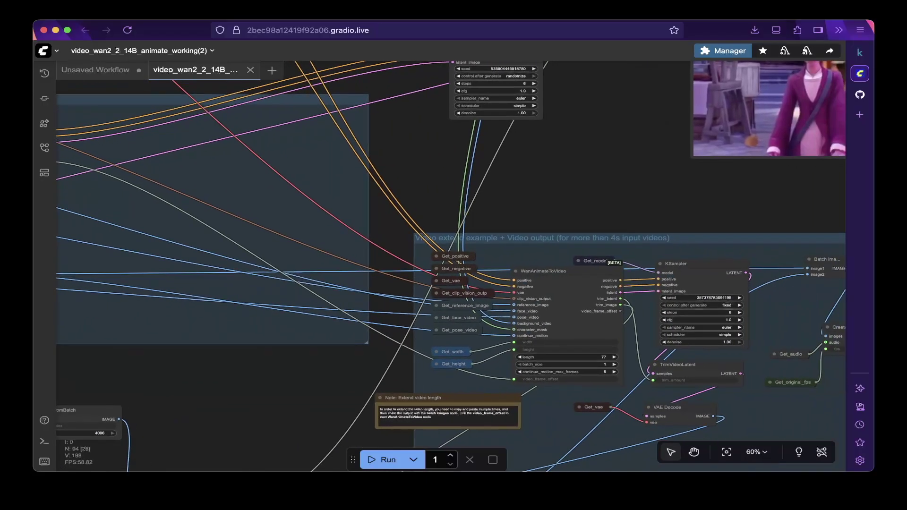
scroll(451, 265, "right", 3)
scroll(451, 266, "down", 2)
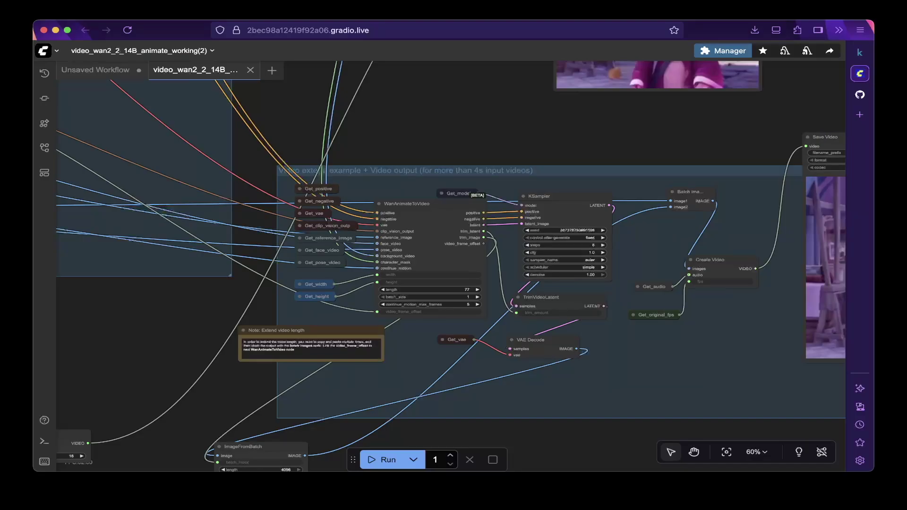
left_click_drag(614, 387, 398, 372)
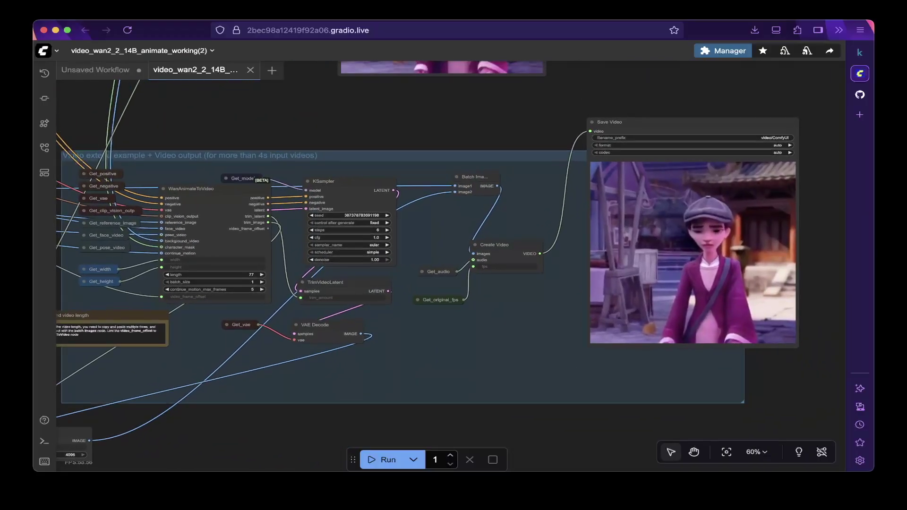
scroll(451, 255, "up", 10)
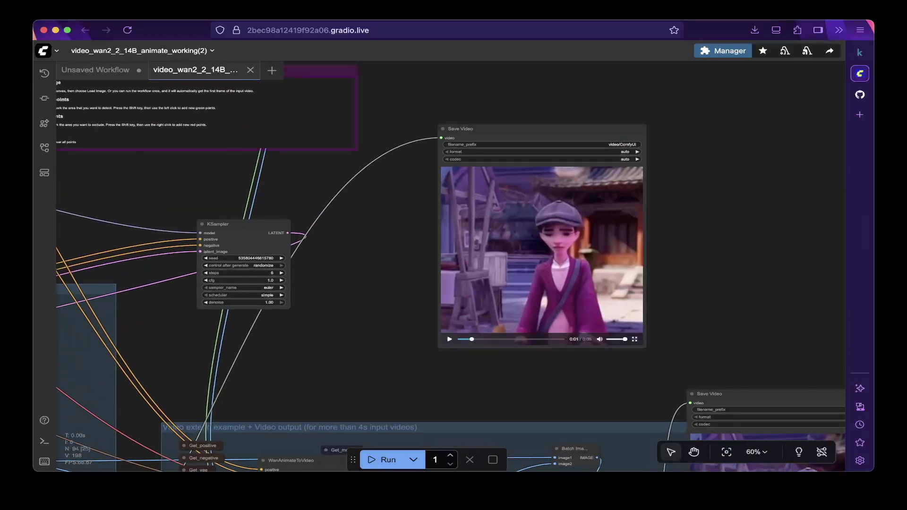
scroll(451, 265, "left", 15)
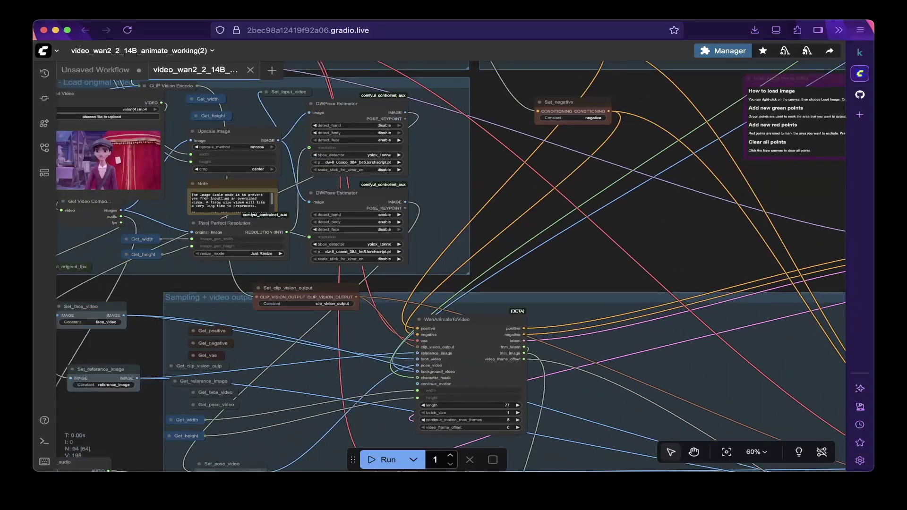
scroll(451, 265, "left", 6)
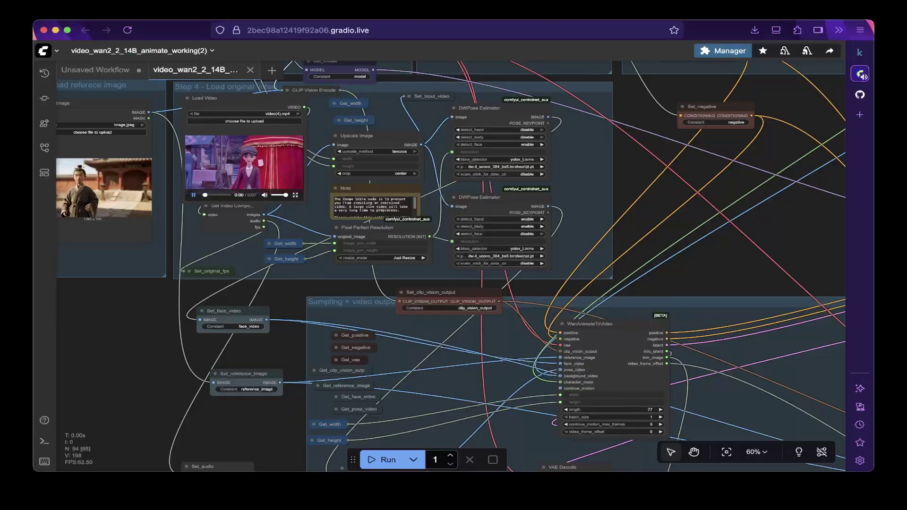
left_click_drag(709, 265, 187, 224)
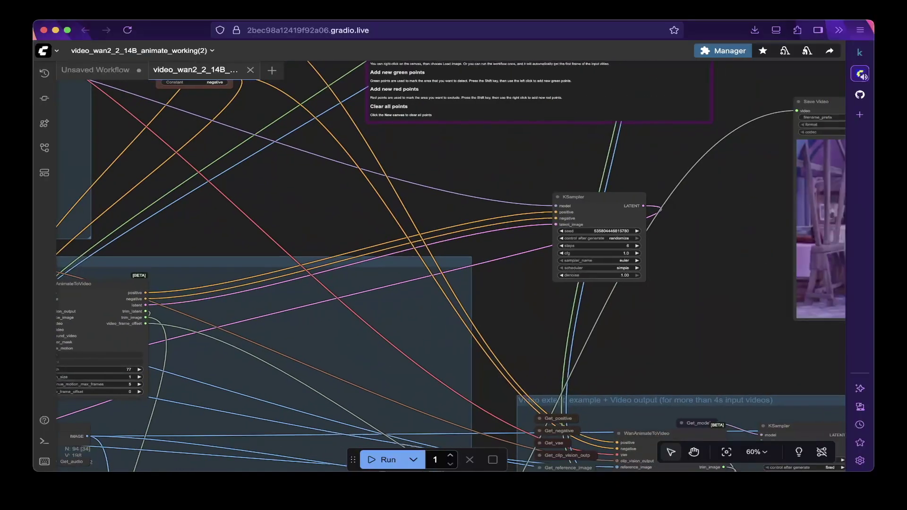
scroll(451, 266, "right", 8)
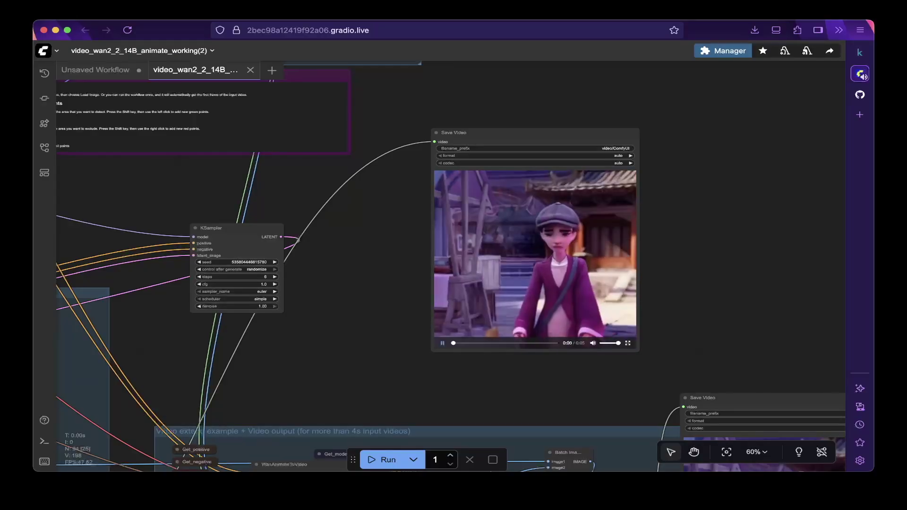
left_click_drag(406, 378, 227, 151)
scroll(451, 264, "right", 2)
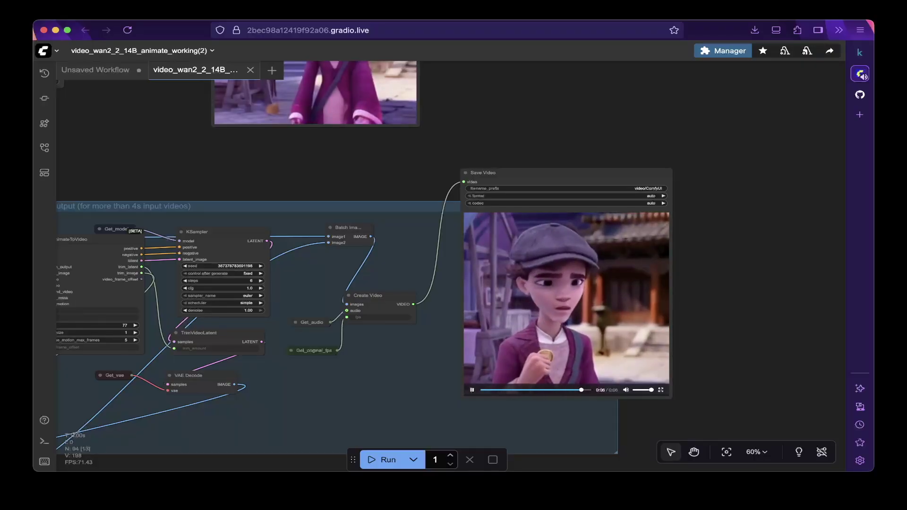
Play the extended six-second clip in the Save Video preview and shift the graph to view it
key("space")
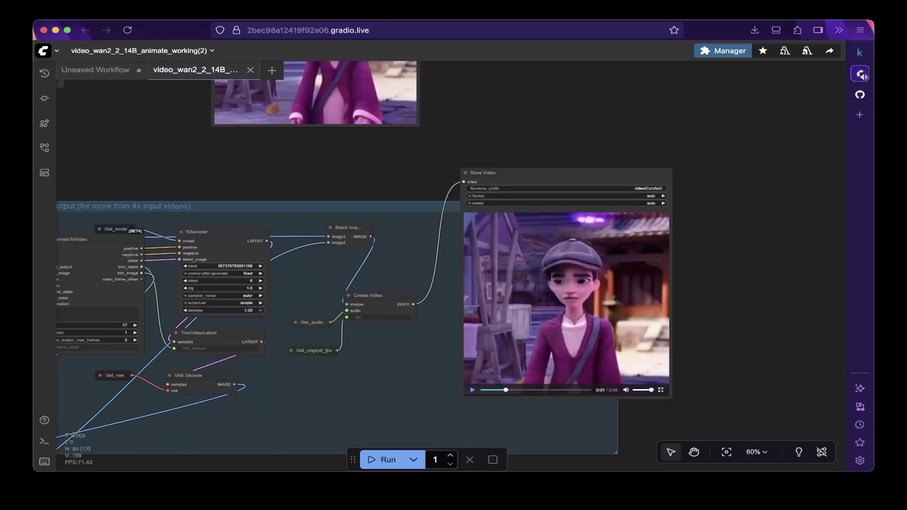
left_click_drag(427, 371, 492, 378)
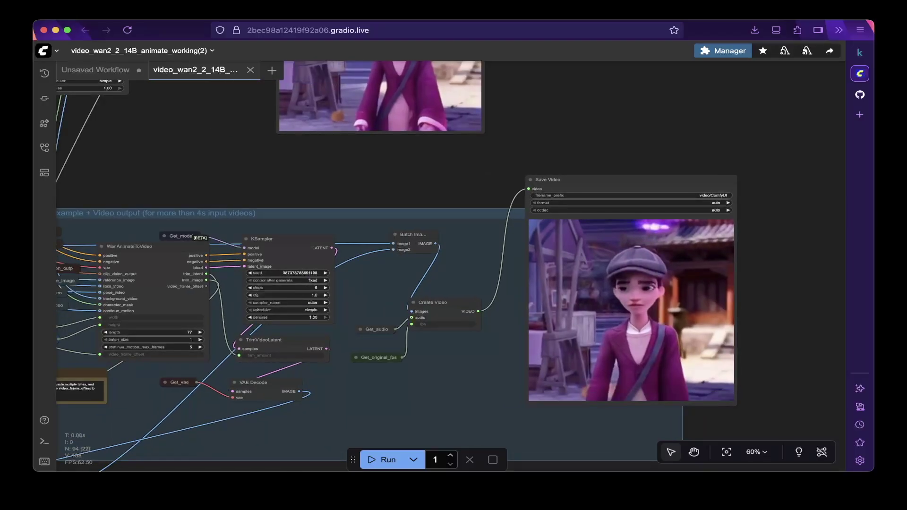
scroll(406, 267, "left", 3)
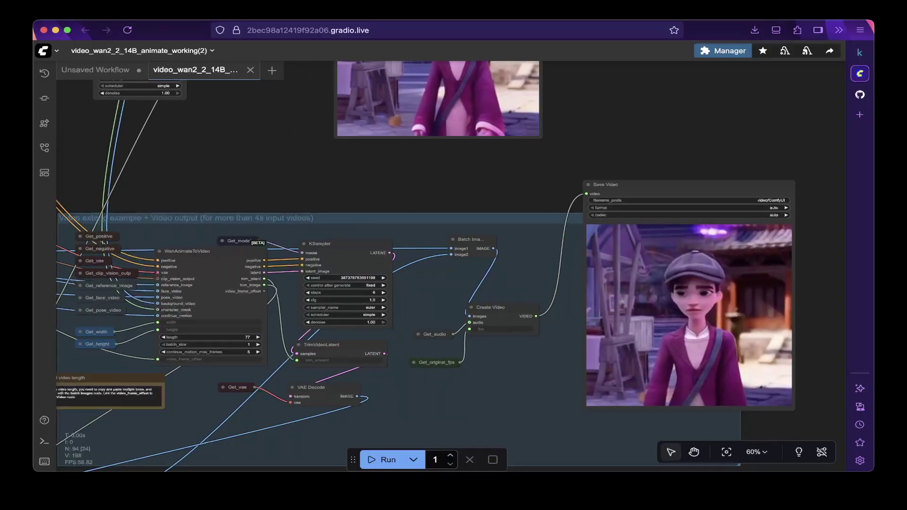
scroll(451, 266, "left", 15)
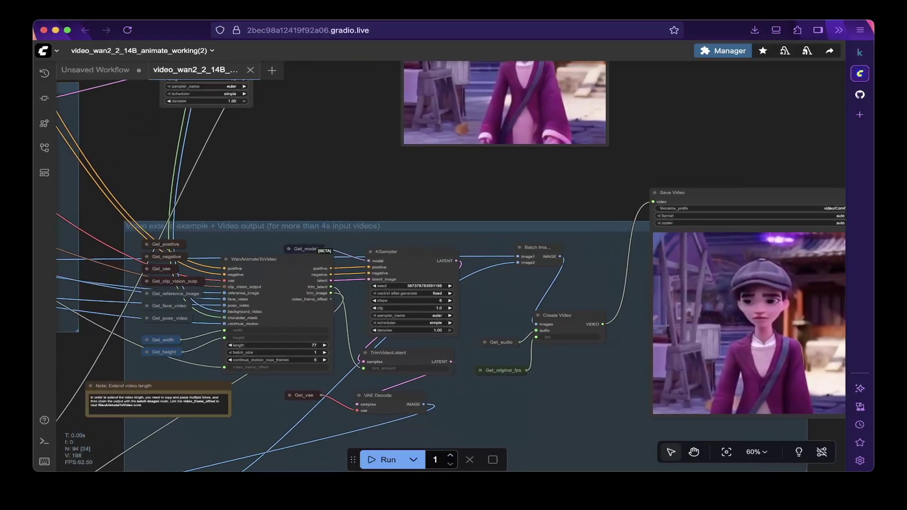
scroll(424, 291, "down", 3)
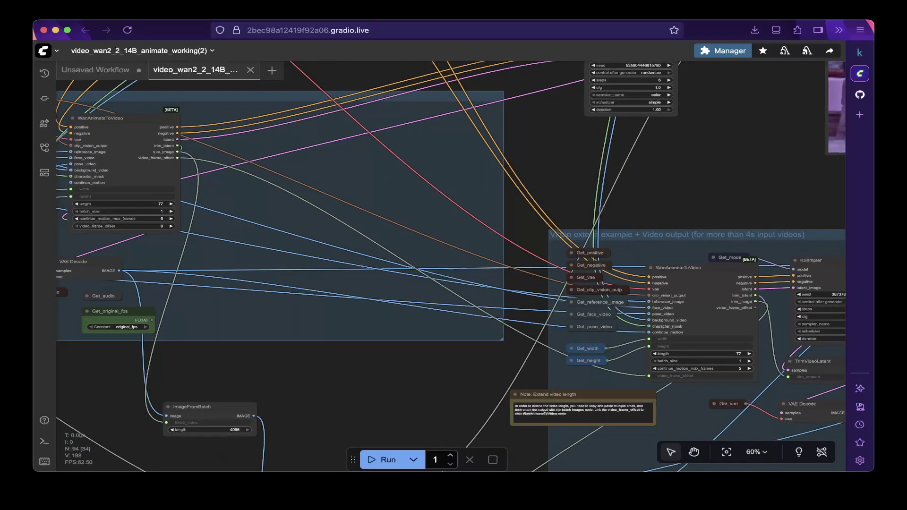
scroll(450, 267, "left", 6)
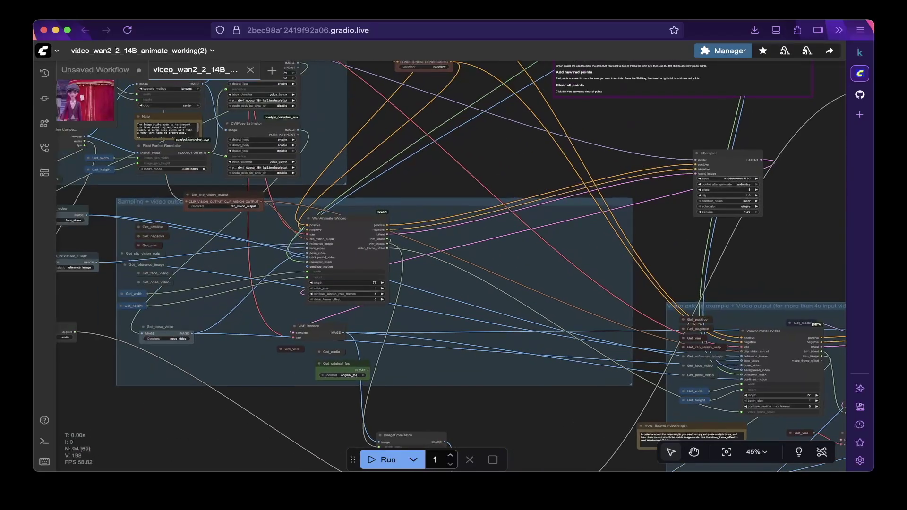
scroll(450, 266, "left", 3)
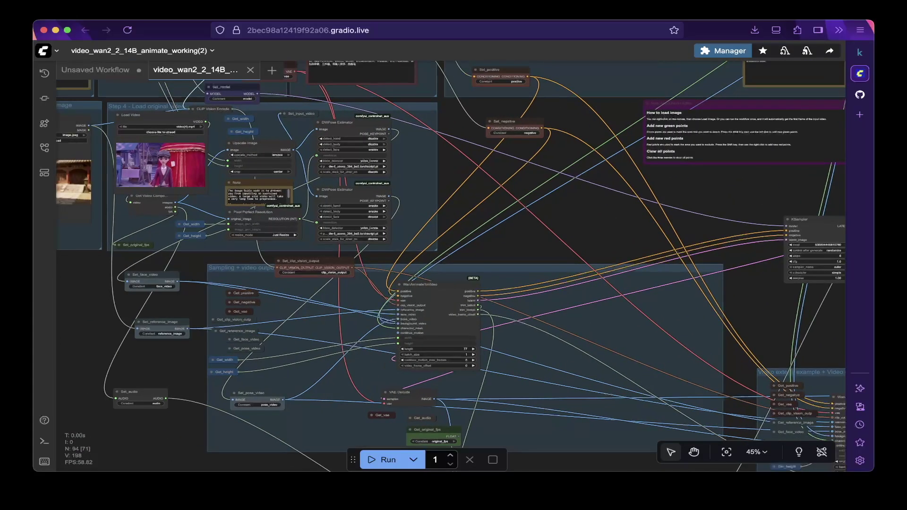